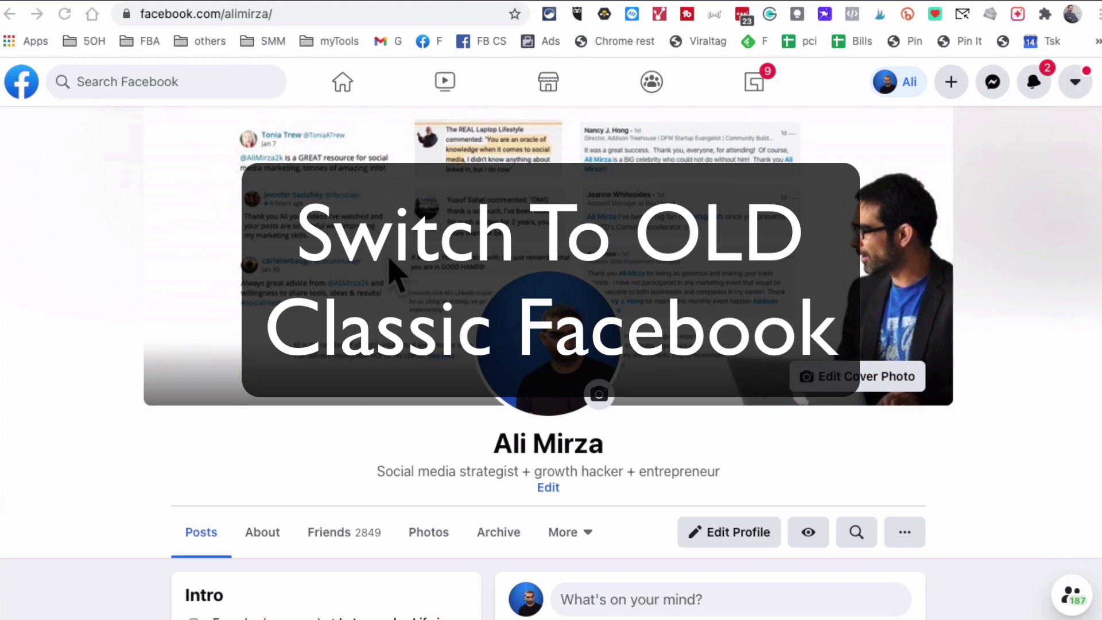
# - Scroll the YouTube channel page, then return to the Facebook profile tab
pyautogui.scroll(-1, 396, 275)
pyautogui.scroll(-20, 394, 274)
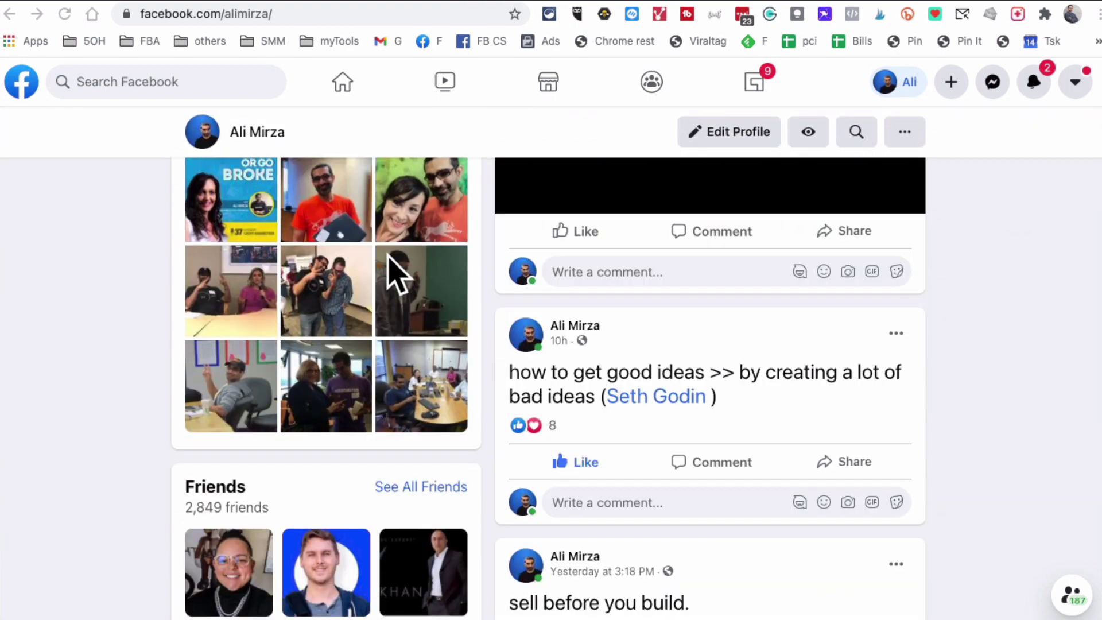
pyautogui.scroll(-2, 394, 269)
pyautogui.scroll(20, 393, 269)
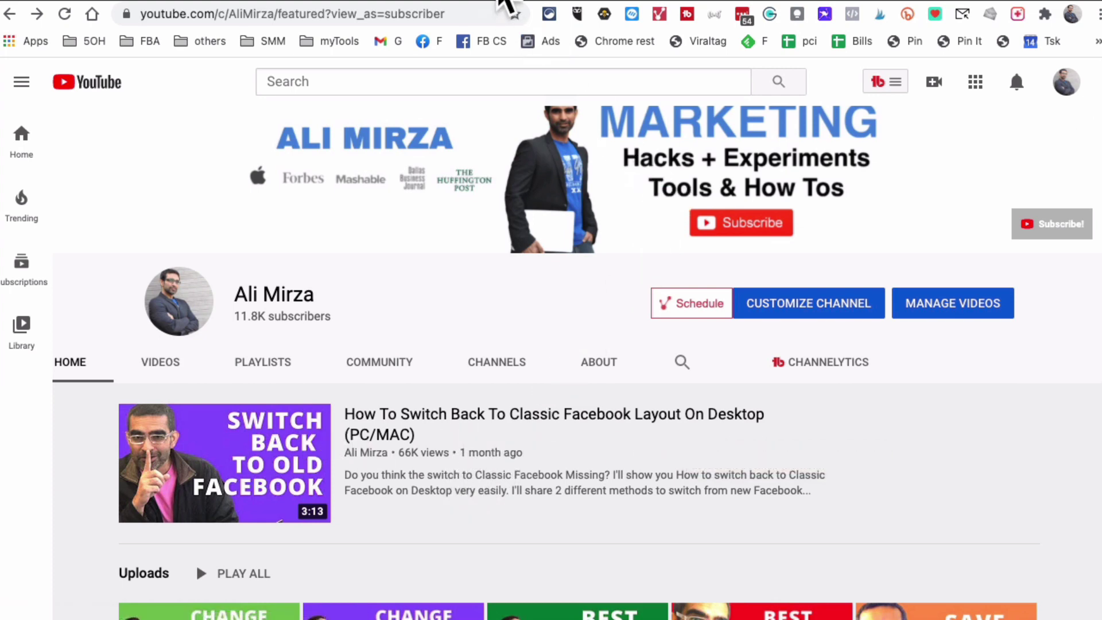
pyautogui.click(508, 5)
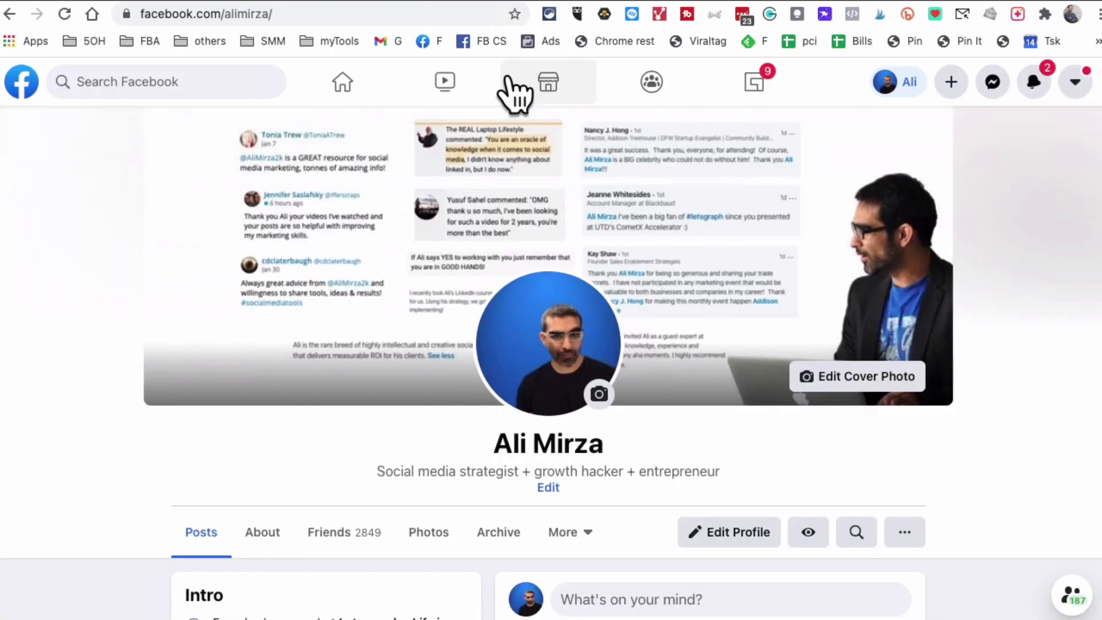
# - Go to the home news feed and expand Your Shortcuts with See More
pyautogui.click(349, 86)
pyautogui.scroll(-1, 218, 488)
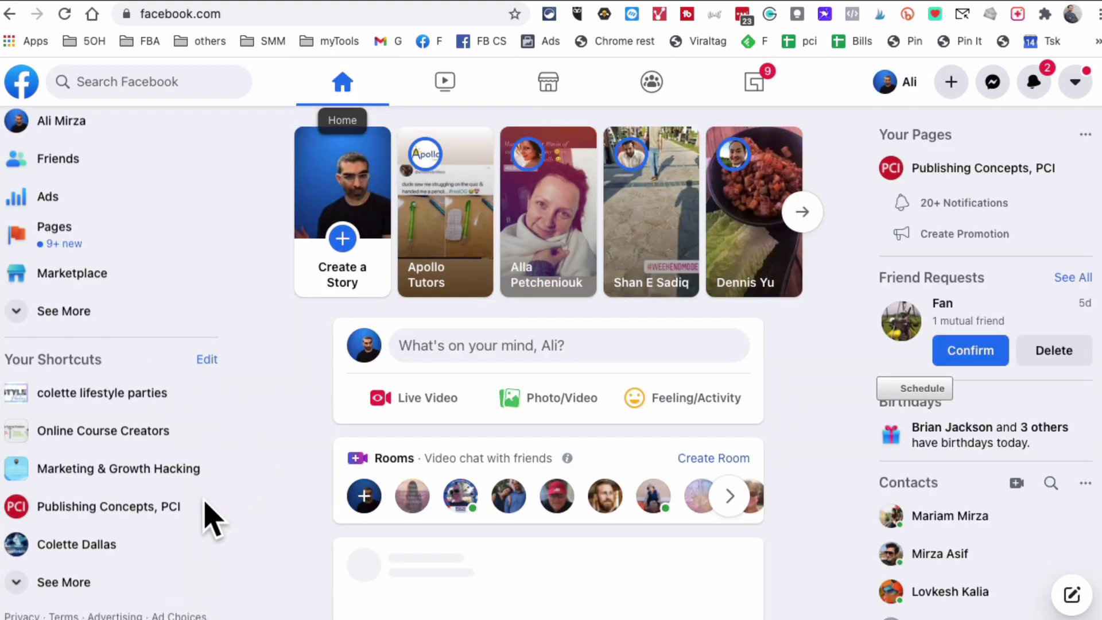
pyautogui.click(61, 583)
pyautogui.scroll(-4, 184, 436)
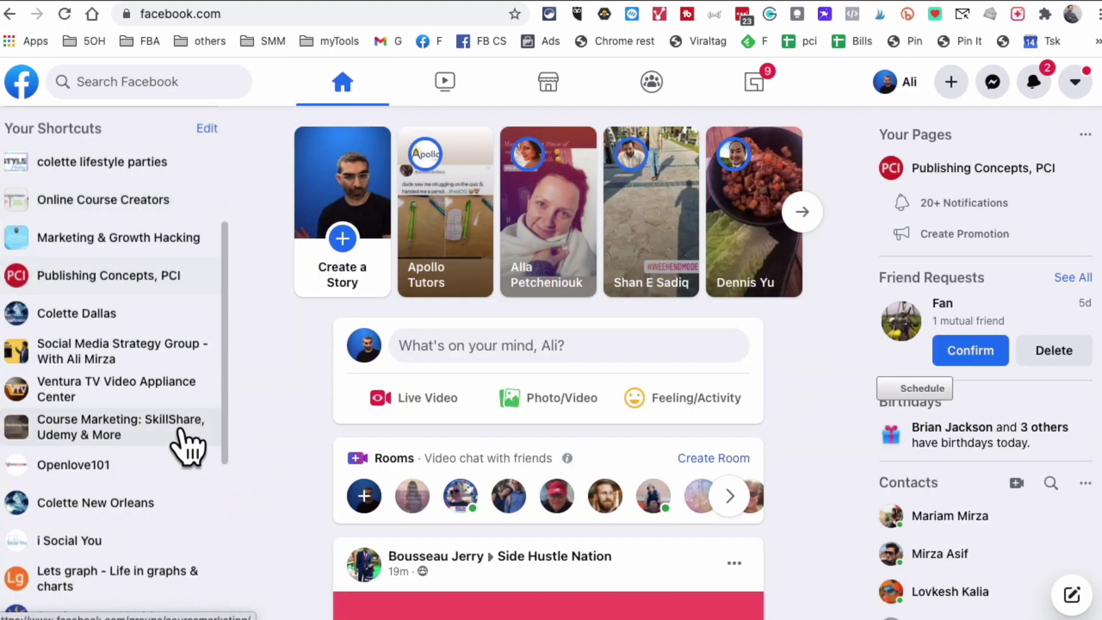
# - Open Social Media Strategy Group and highlight its switch-to-classic-Facebook notice in Manage Group
pyautogui.click(102, 362)
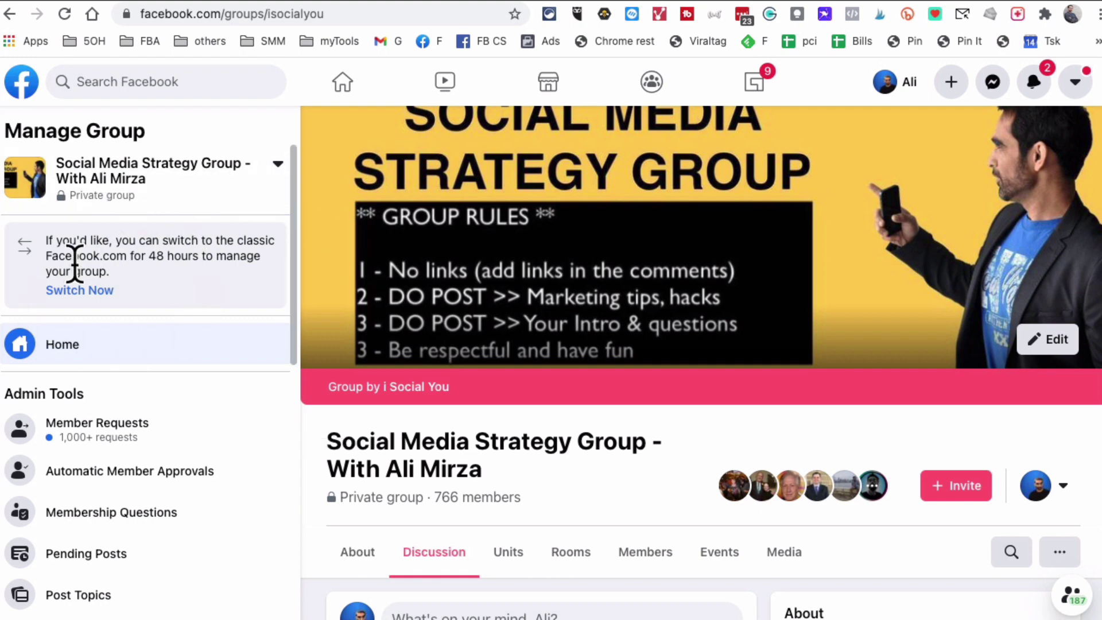
pyautogui.moveTo(69, 238); pyautogui.dragTo(253, 278)
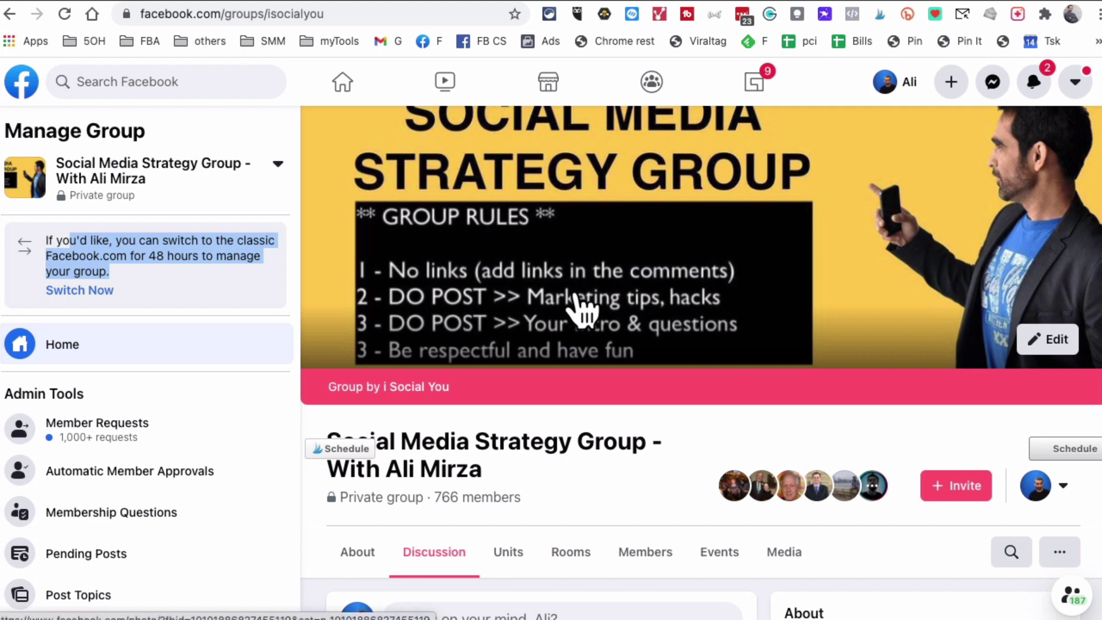
pyautogui.click(140, 244)
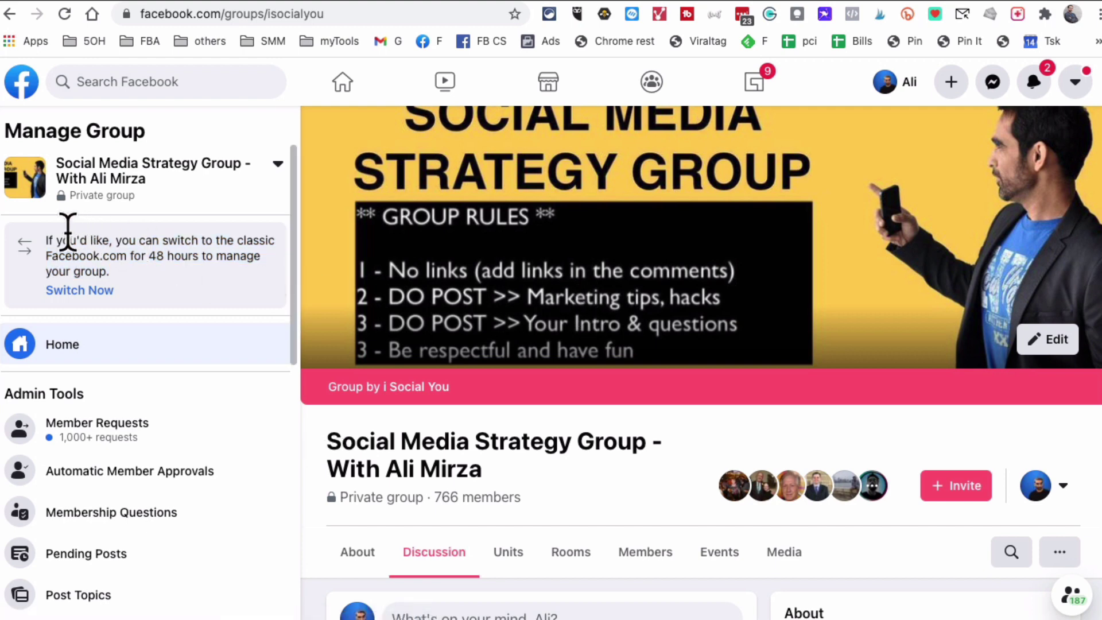
pyautogui.moveTo(45, 234); pyautogui.dragTo(204, 290)
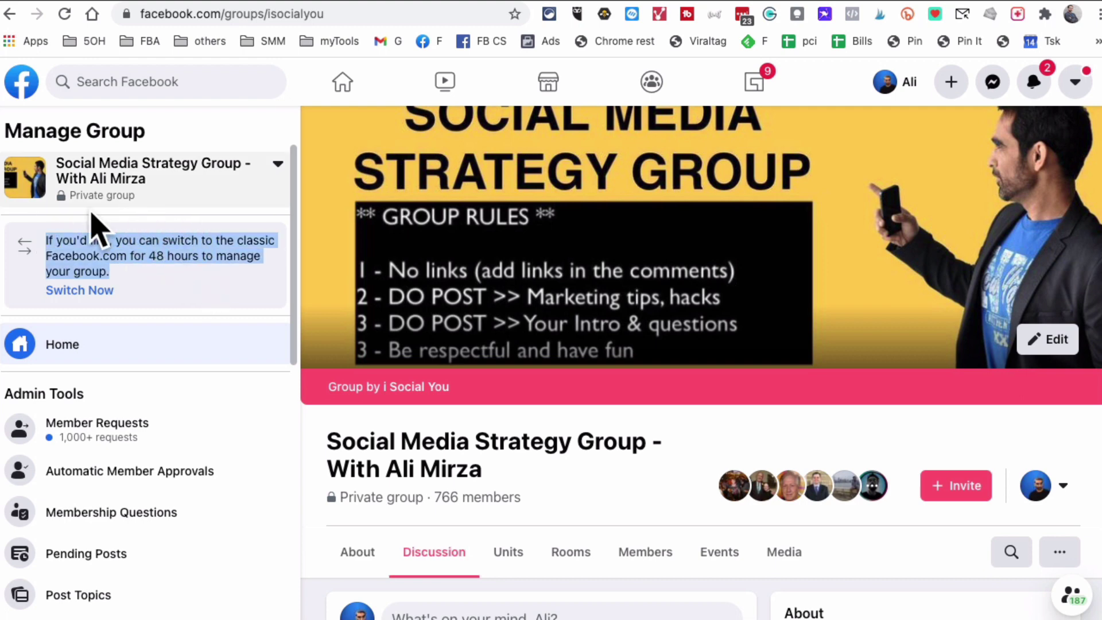
pyautogui.click(198, 236)
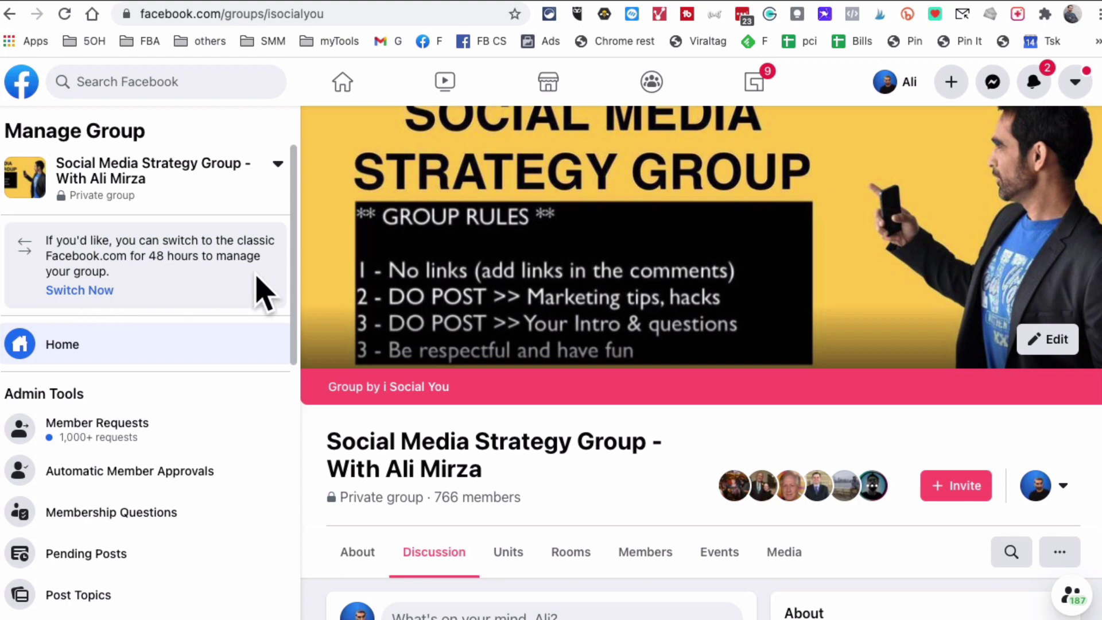
# - From the home feed, open the Publishing Concepts, PCI Page and highlight its 48-hour classic notice
pyautogui.click(351, 92)
pyautogui.scroll(-2, 275, 433)
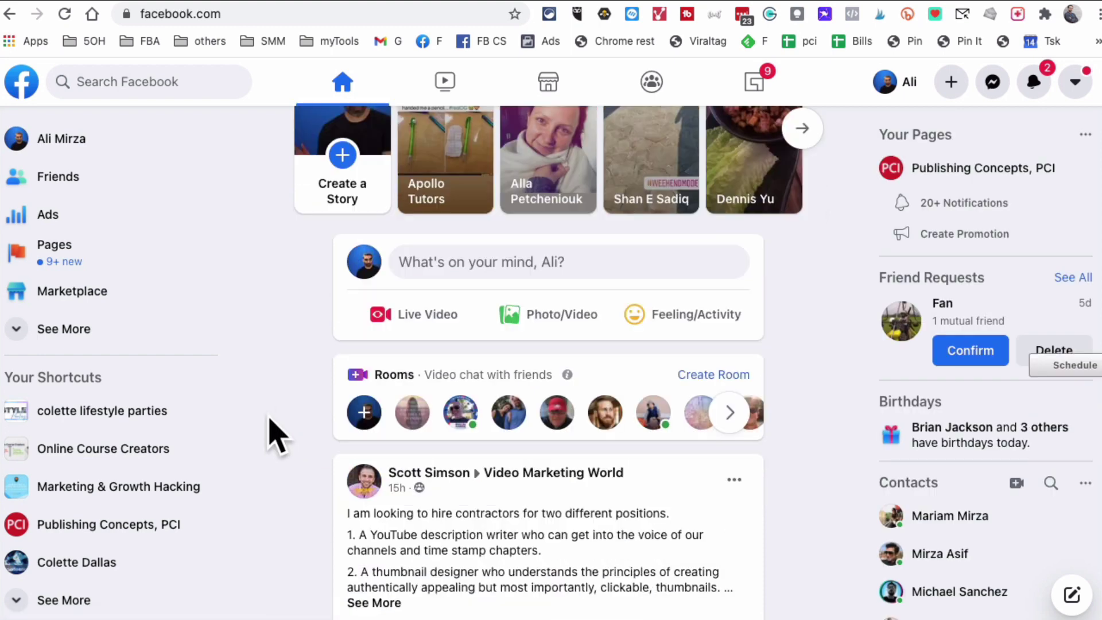
pyautogui.scroll(-1, 173, 510)
pyautogui.click(141, 495)
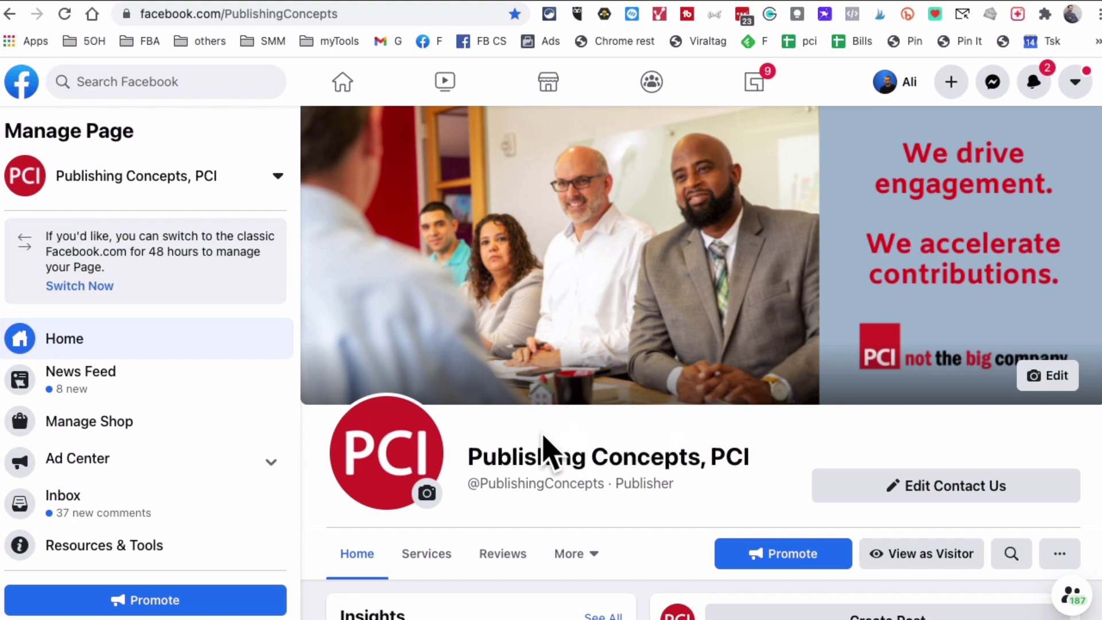
pyautogui.scroll(-5, 659, 450)
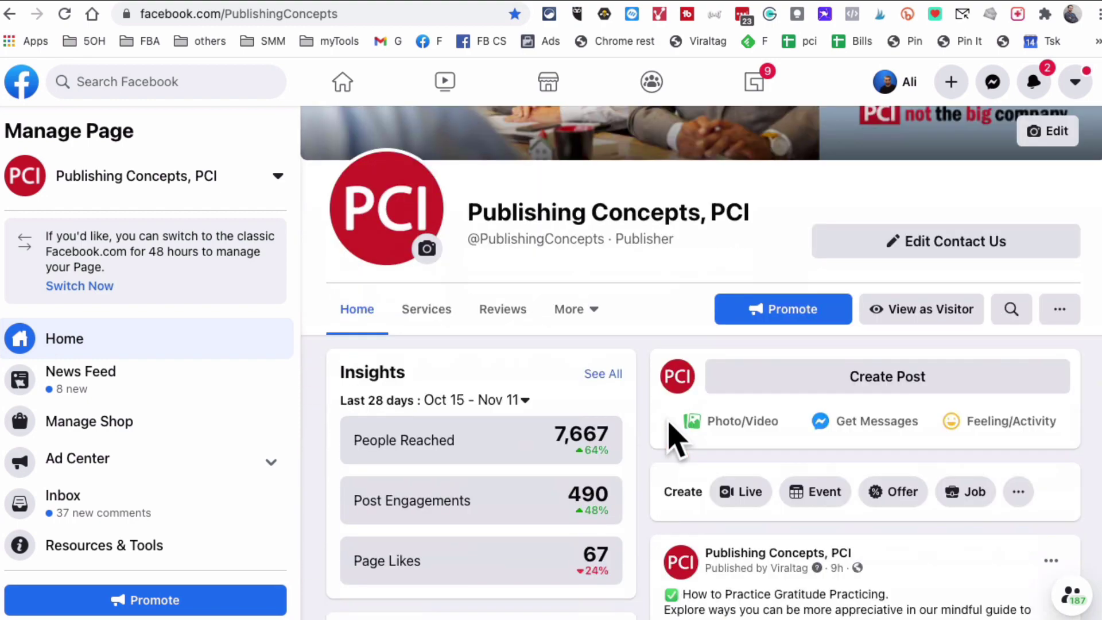
pyautogui.scroll(5, 668, 421)
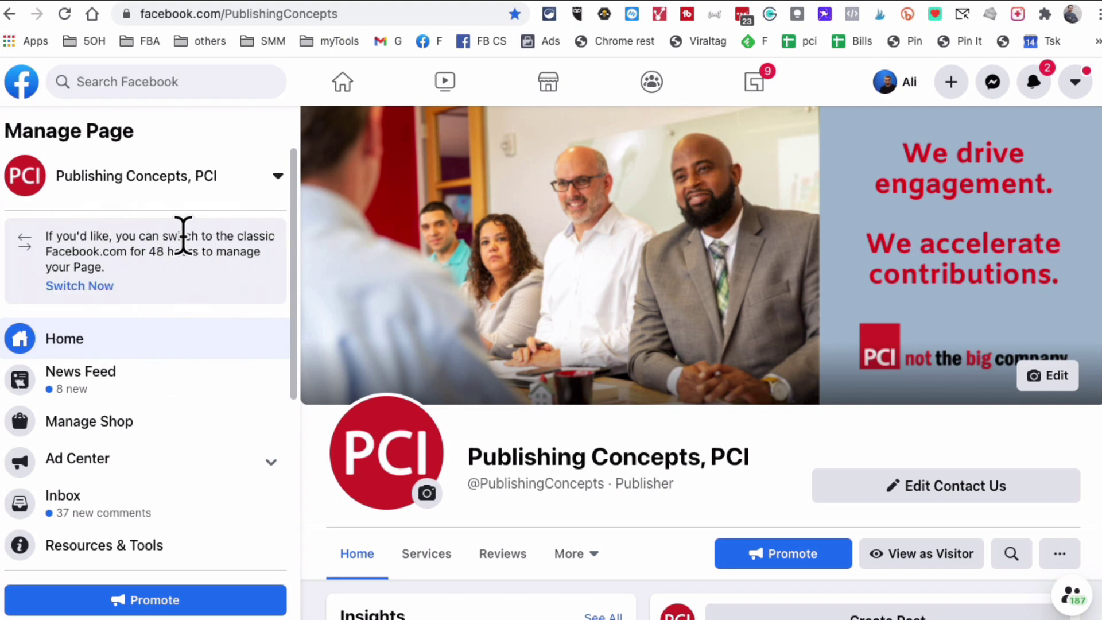
pyautogui.moveTo(180, 236); pyautogui.dragTo(238, 258)
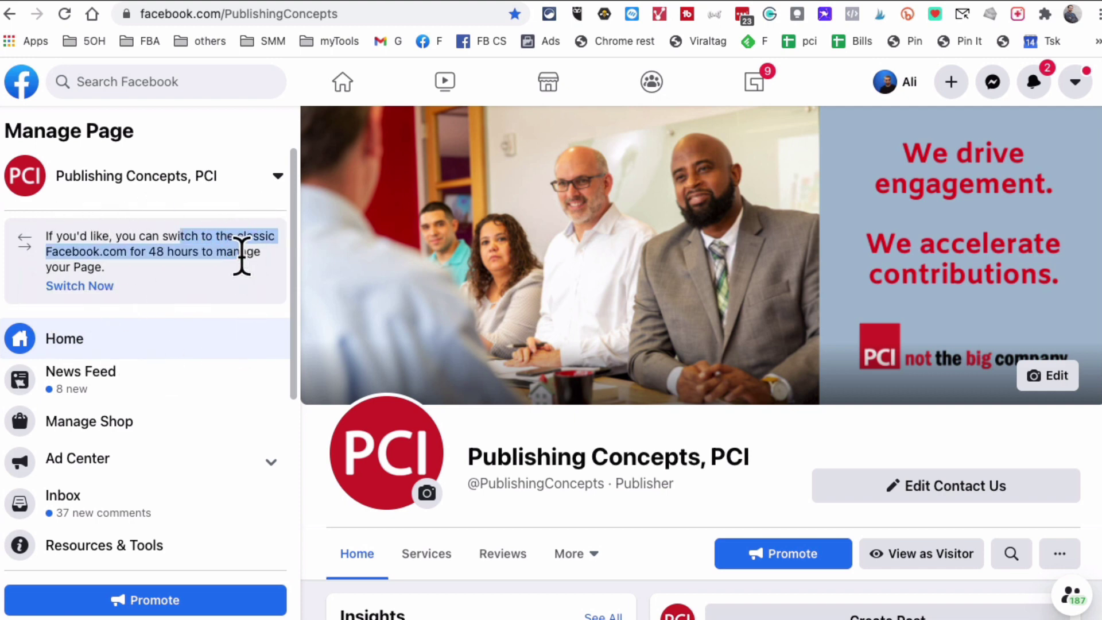
# - Switch Publishing Concepts, PCI to classic Facebook, browse its feed, and open the account menu
pyautogui.click(90, 288)
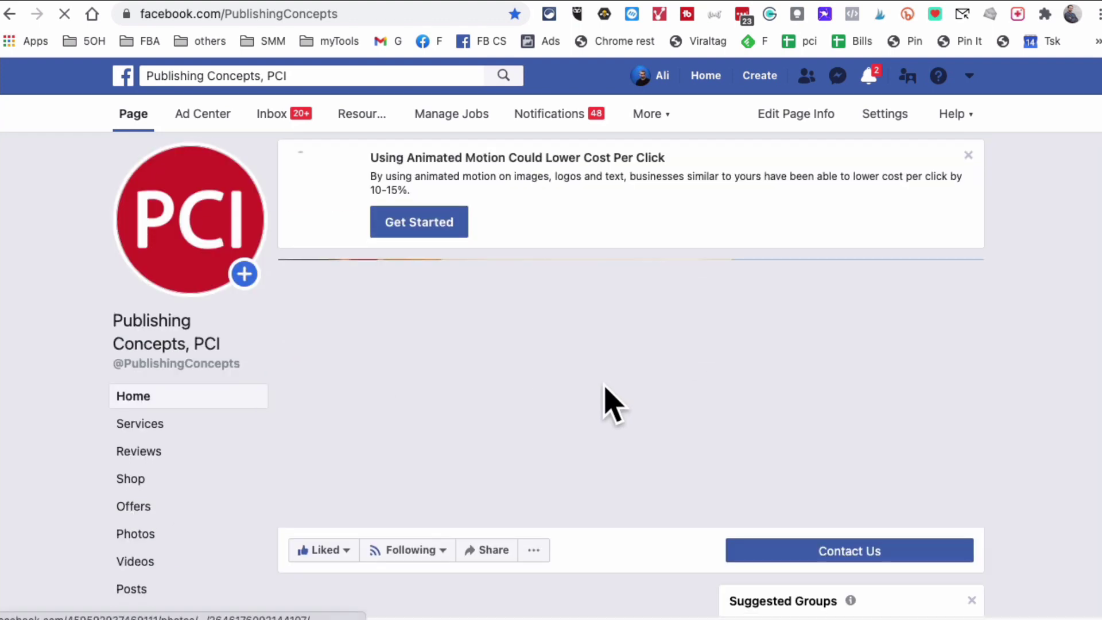
pyautogui.scroll(-2, 613, 404)
pyautogui.scroll(-3, 603, 396)
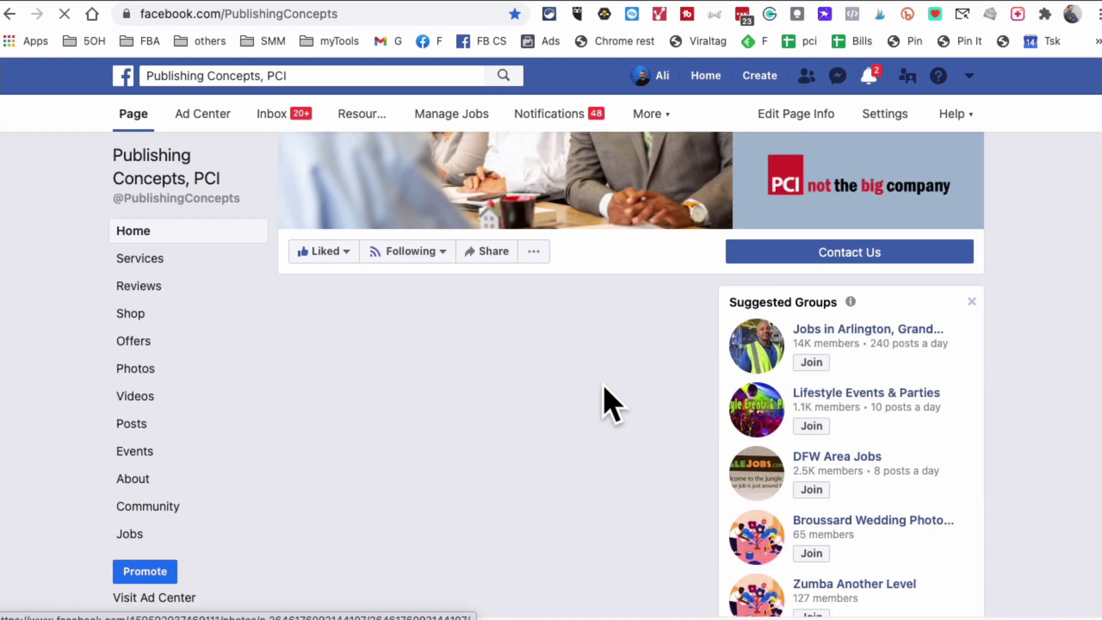
pyautogui.scroll(-1, 601, 396)
pyautogui.scroll(-2, 604, 401)
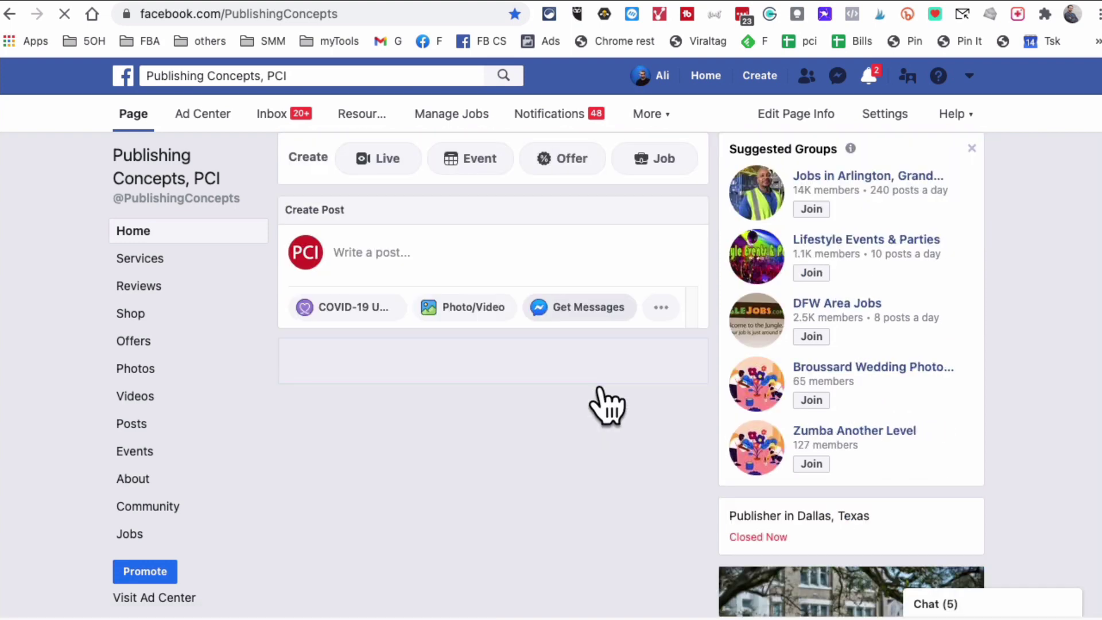
pyautogui.scroll(-5, 603, 402)
pyautogui.scroll(-6, 610, 405)
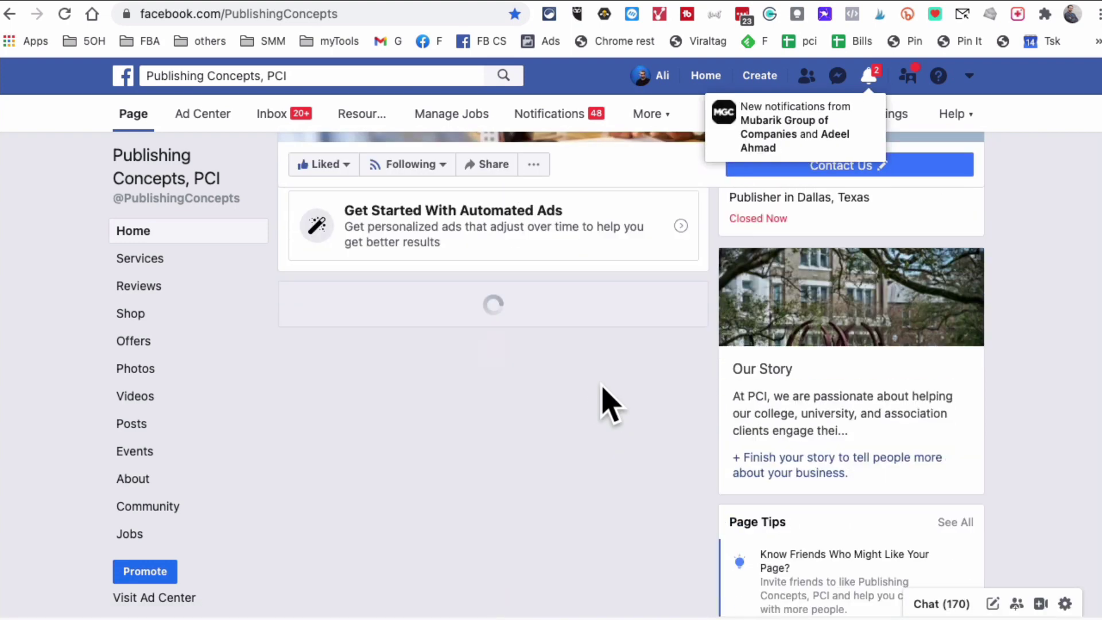
pyautogui.scroll(12, 600, 385)
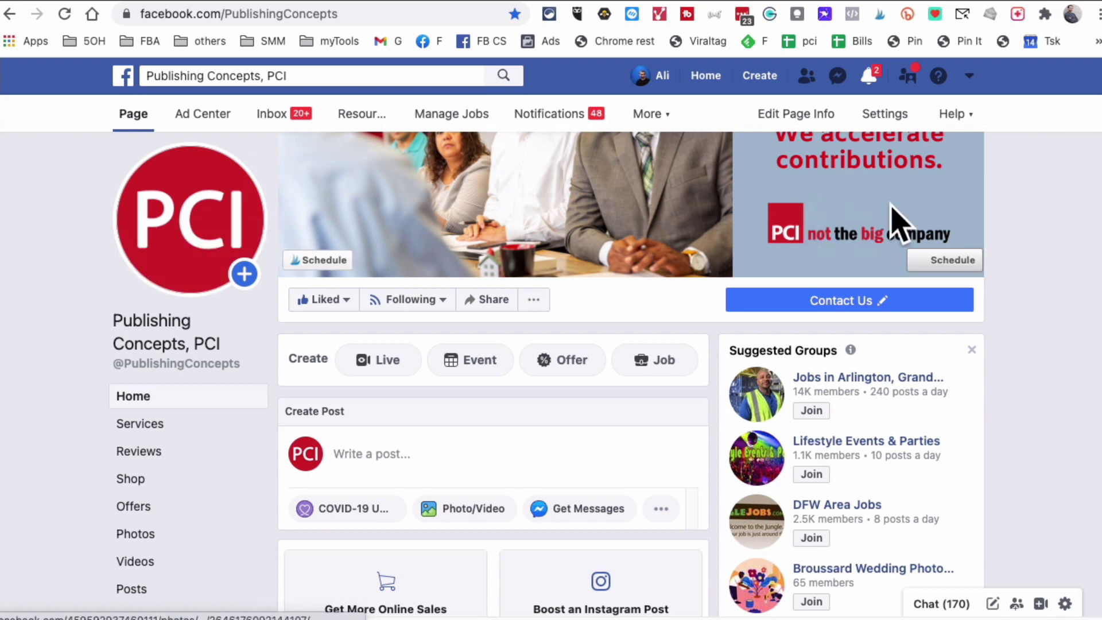
pyautogui.click(970, 77)
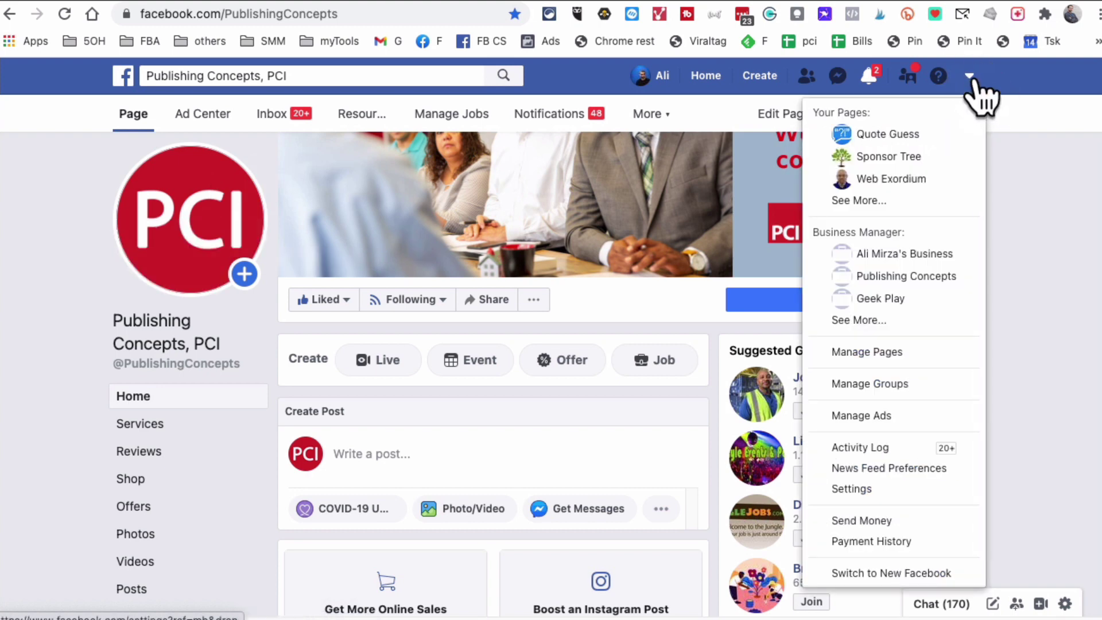
# - Switch back to the new Facebook design and open your personal profile page
pyautogui.click(886, 573)
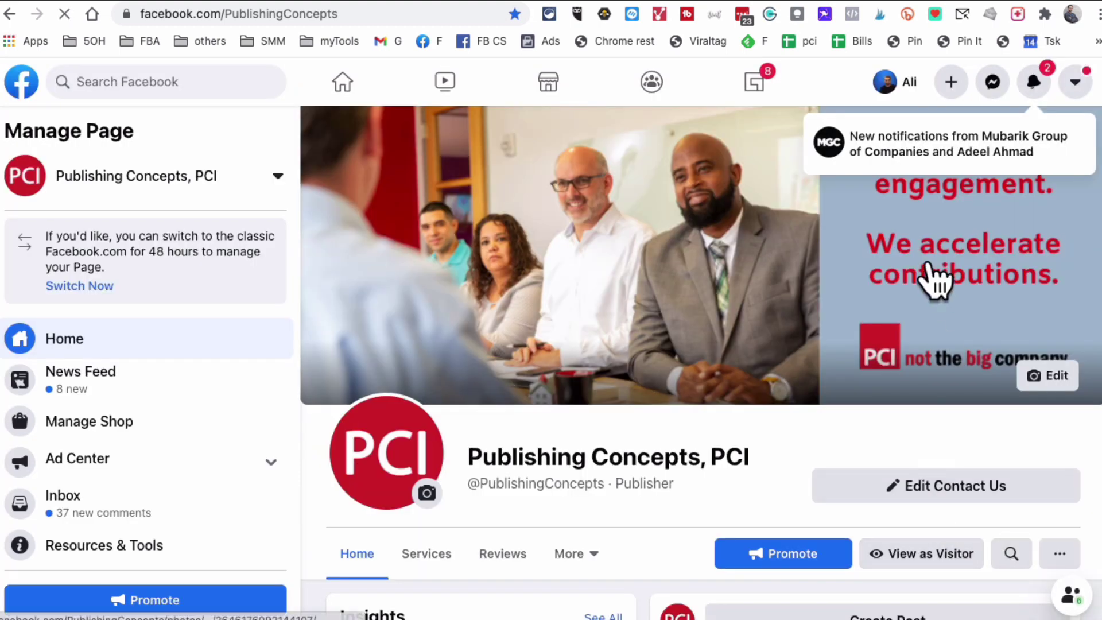
pyautogui.click(892, 91)
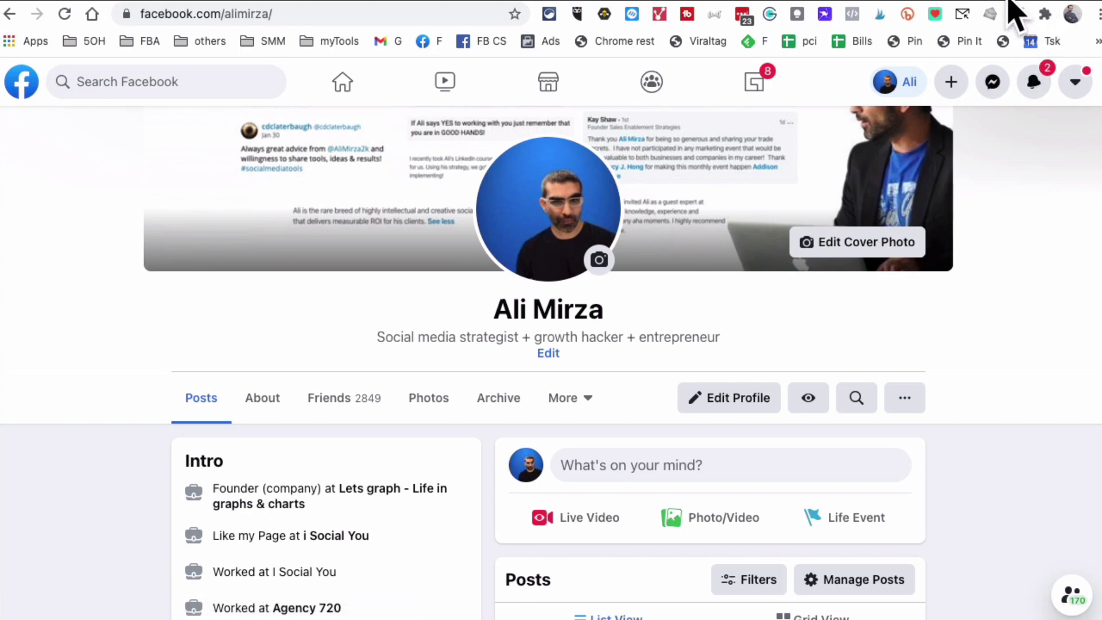
# - In a new tab, search Google for 'google chrome store' and open the Chrome Web Store
pyautogui.click(1030, 42)
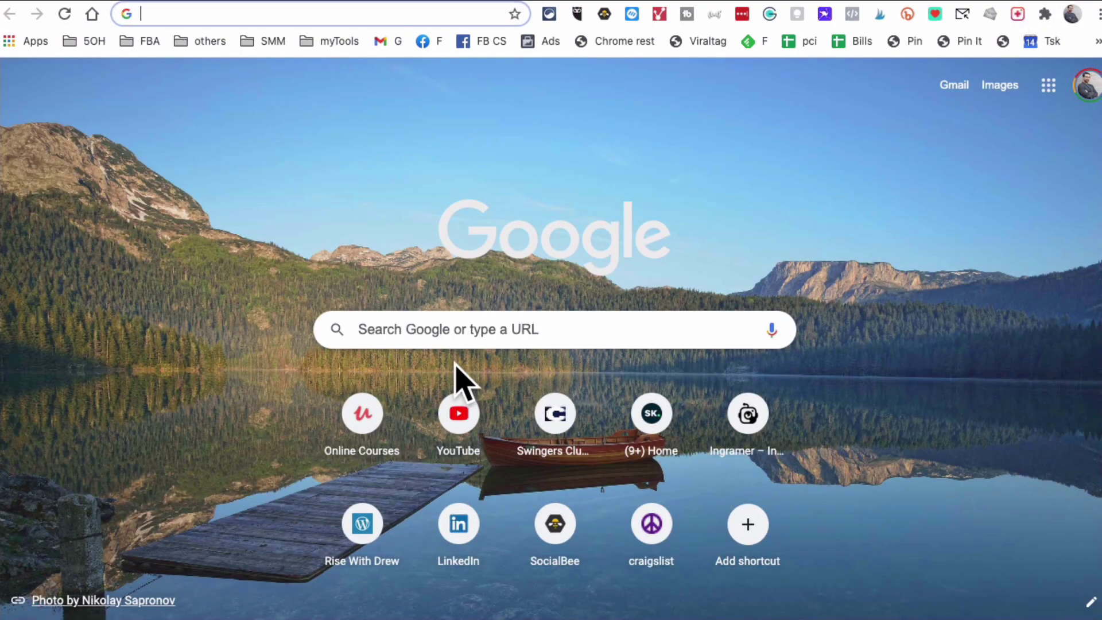
pyautogui.write('facebook')
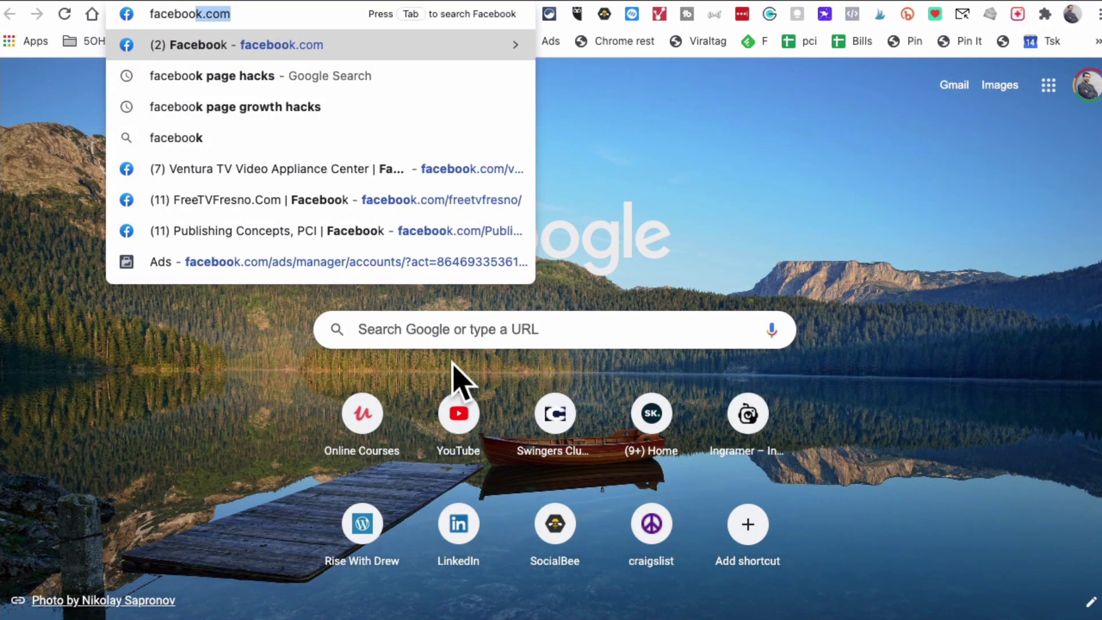
pyautogui.press('BackSpace')
pyautogui.press('BackSpace')
pyautogui.press('BackSpace')
pyautogui.press('BackSpace')
pyautogui.press('BackSpace')
pyautogui.press('BackSpace')
pyautogui.press('BackSpace')
pyautogui.press('BackSpace')
pyautogui.press('BackSpace')
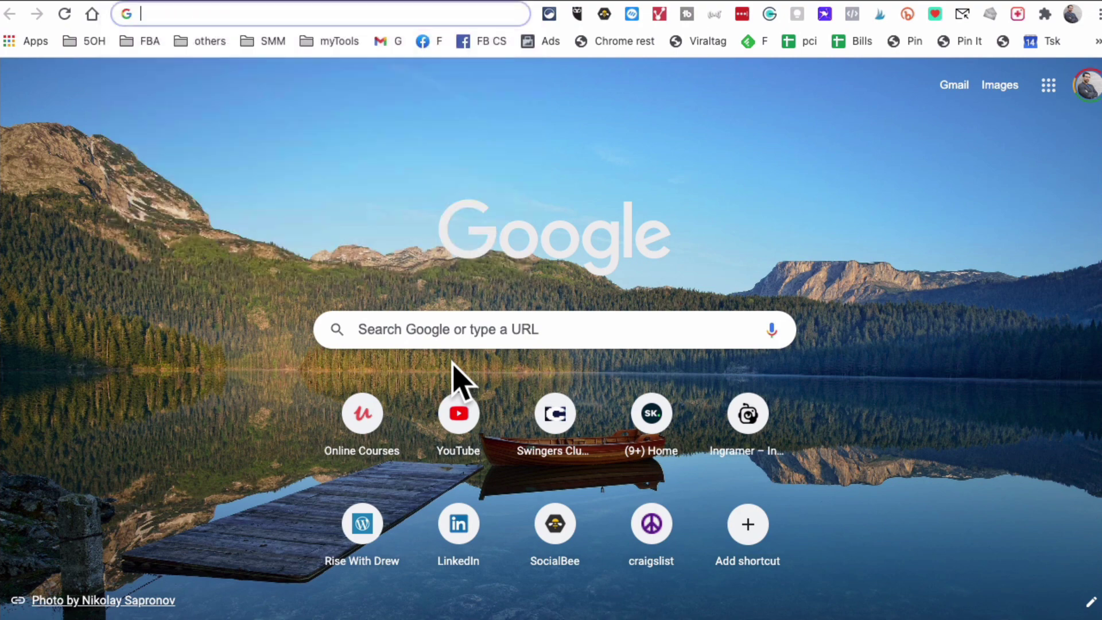
pyautogui.write('google chrome ')
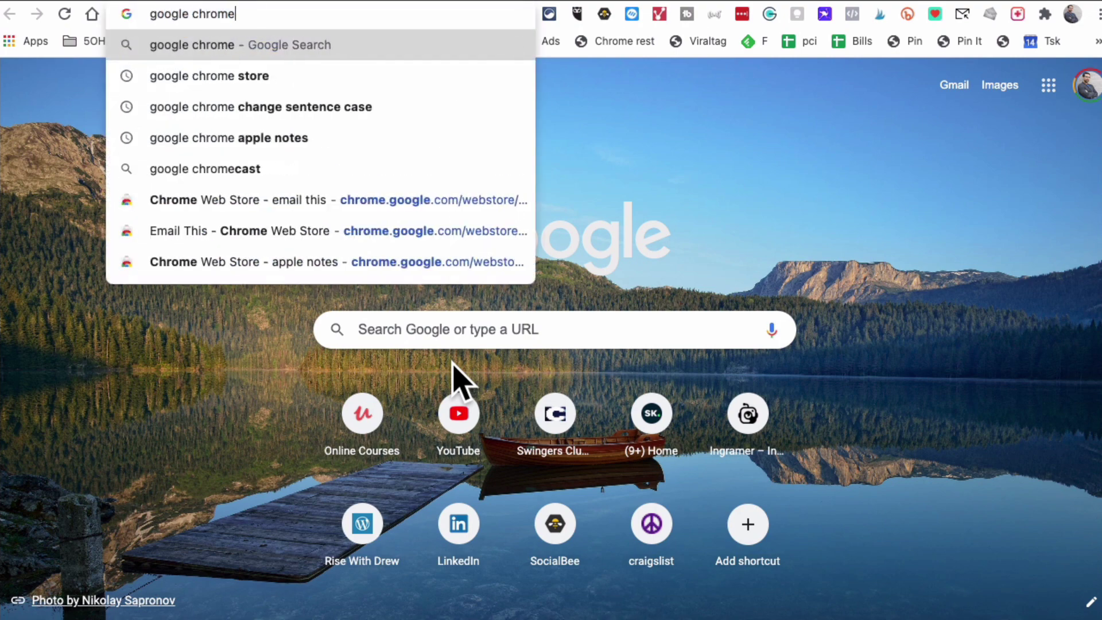
pyautogui.write('store')
pyautogui.press('Return')
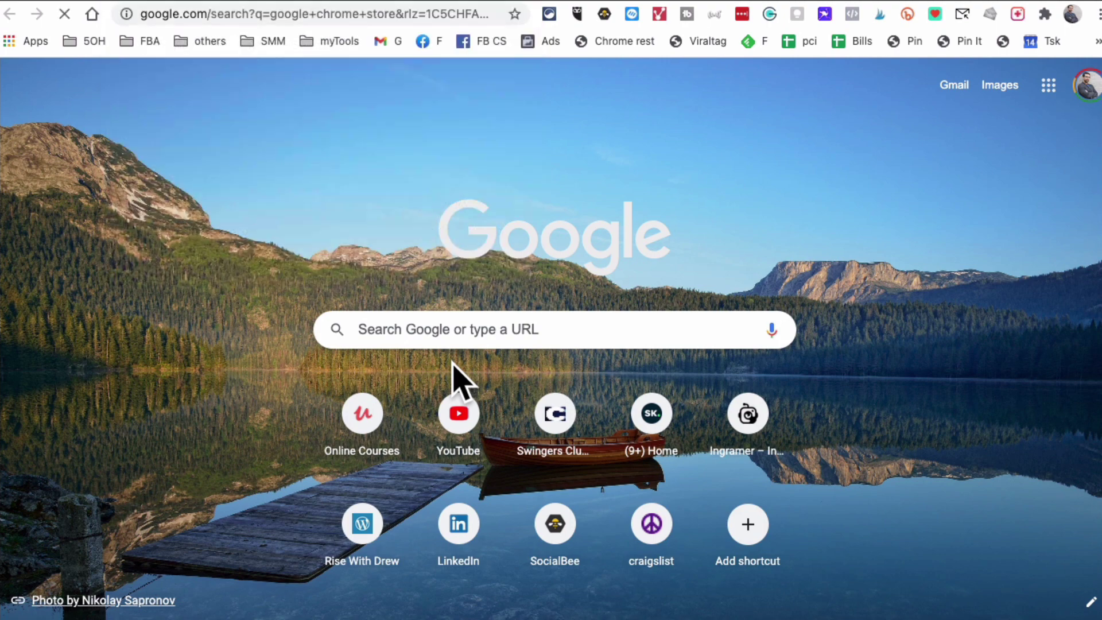
pyautogui.click(261, 238)
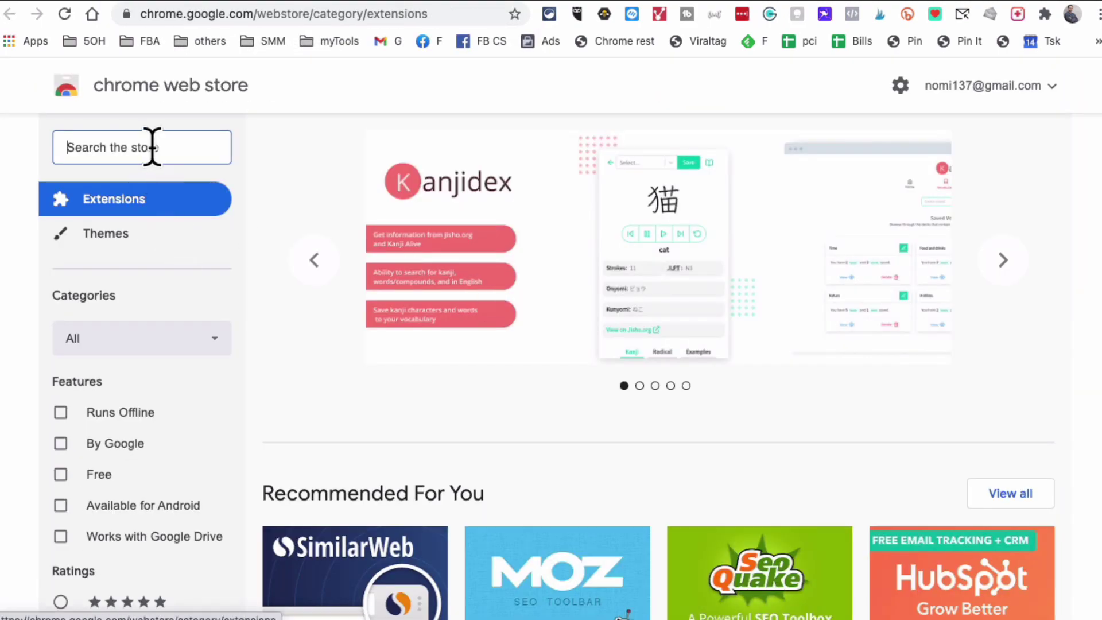
# - Search the store for 'old facebook layout' and scroll through the extension results
pyautogui.click(152, 147)
pyautogui.write('old facebook layout')
pyautogui.press('Return')
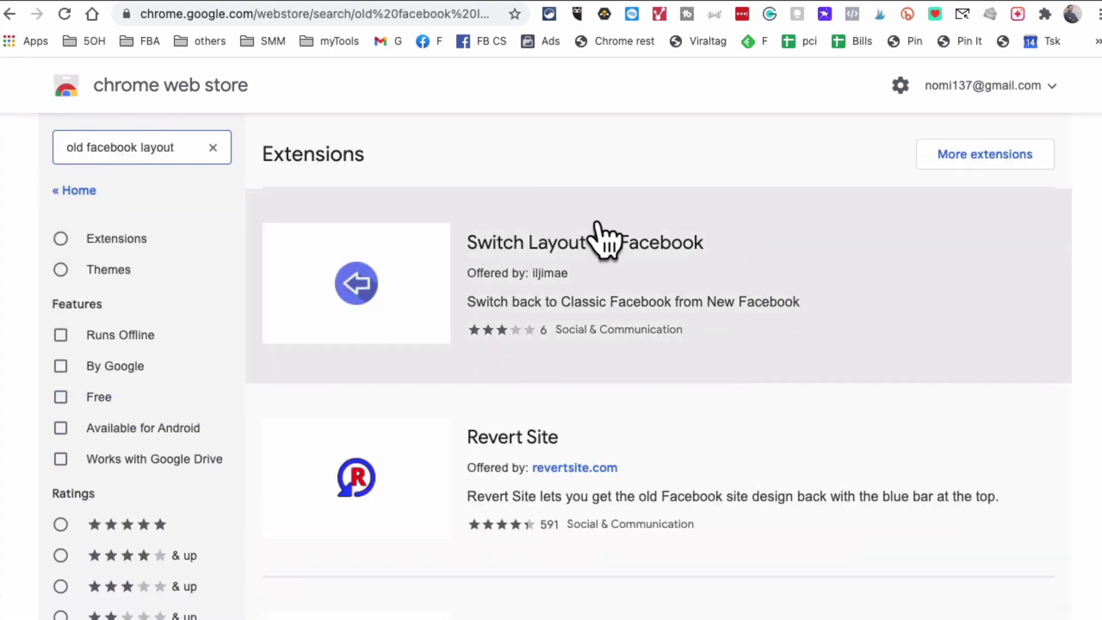
pyautogui.scroll(-2, 839, 341)
pyautogui.scroll(-4, 848, 352)
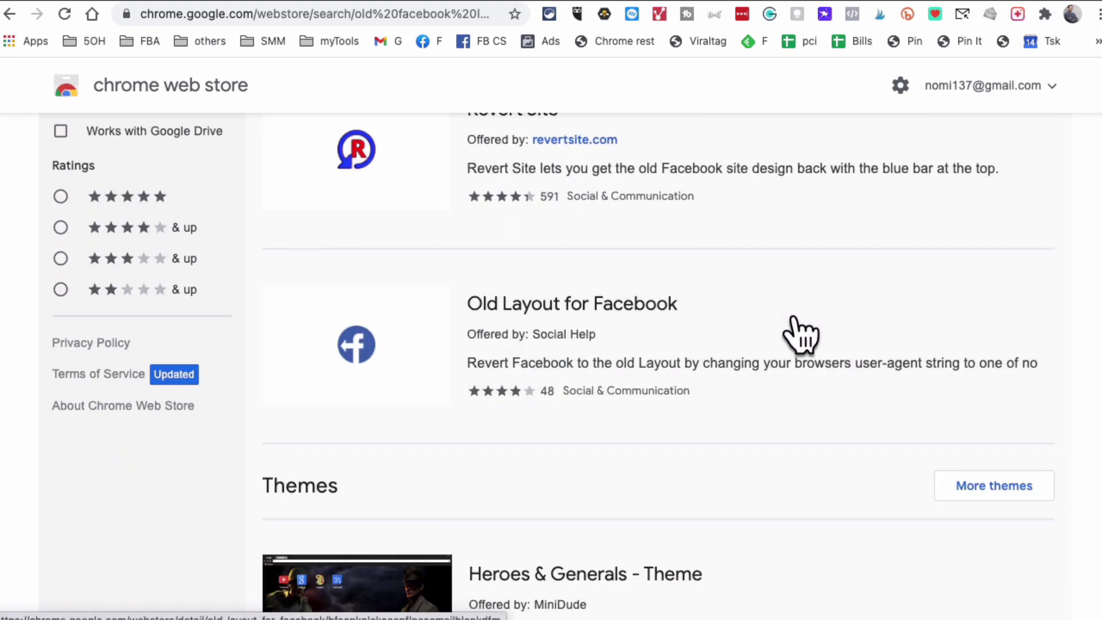
pyautogui.scroll(-8, 792, 319)
pyautogui.scroll(6, 792, 318)
pyautogui.scroll(7, 801, 336)
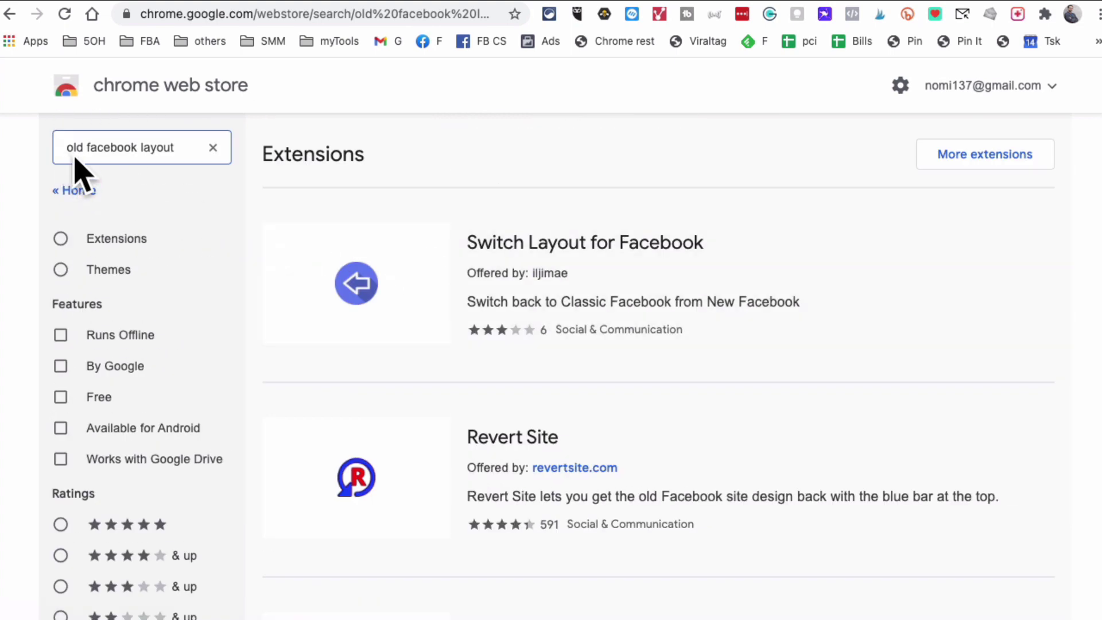
pyautogui.scroll(-4, 731, 290)
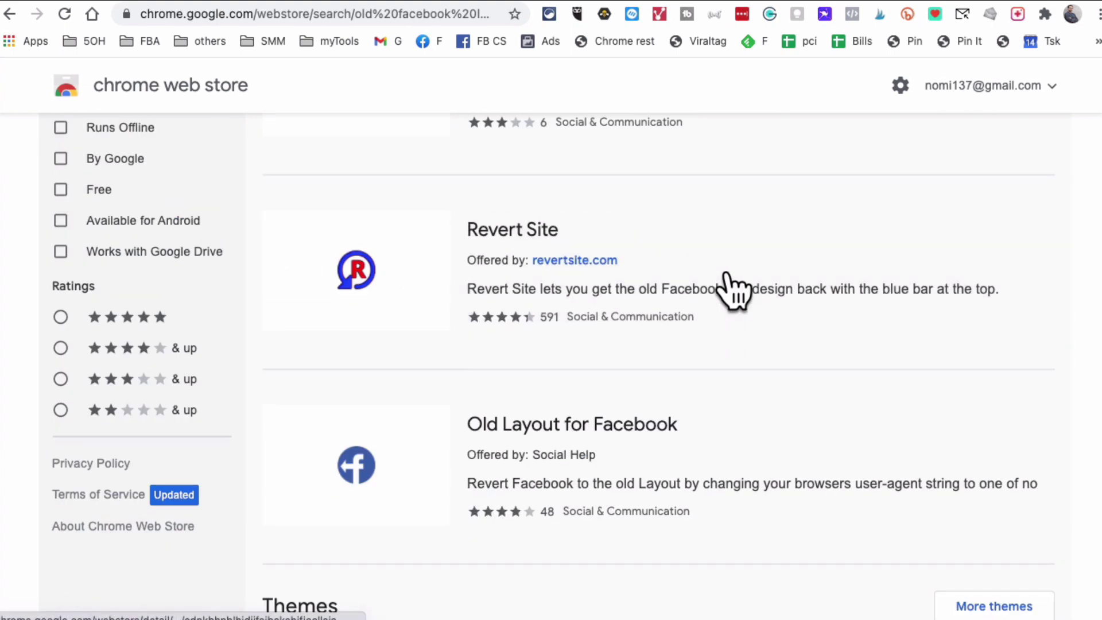
pyautogui.scroll(-1, 811, 350)
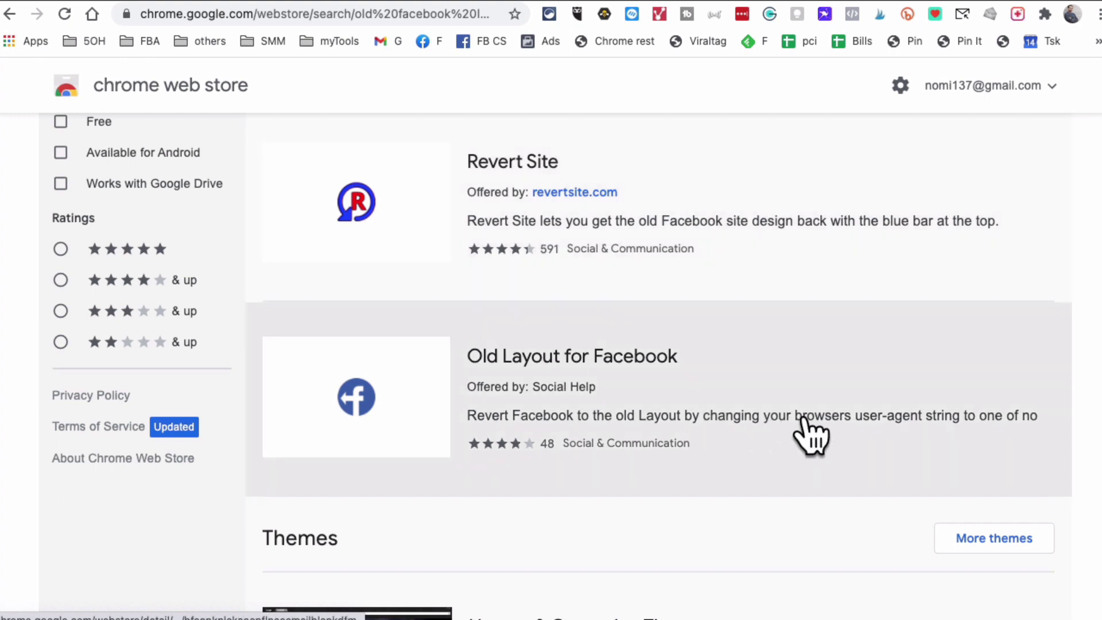